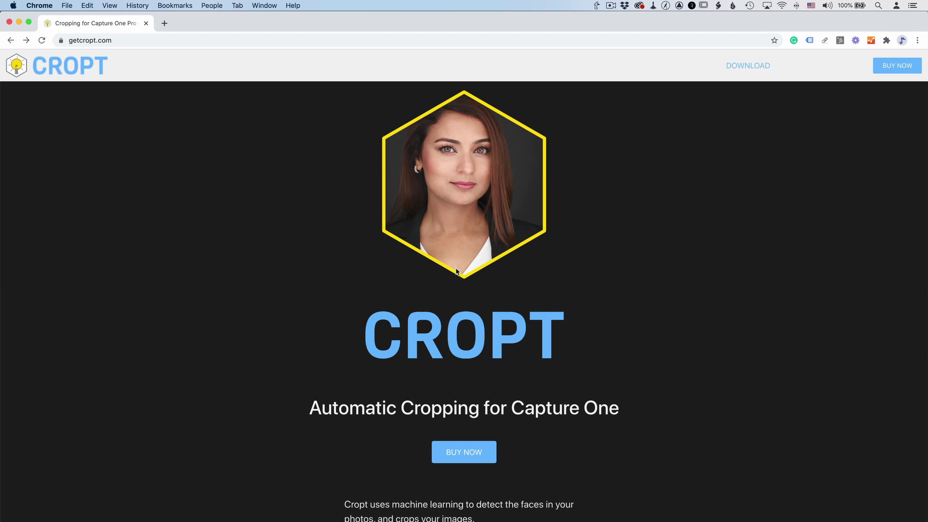
# Step: Start Cropt's monthly free trial and enter the customer's e-mail, first name and last name
pyautogui.click(456, 454)
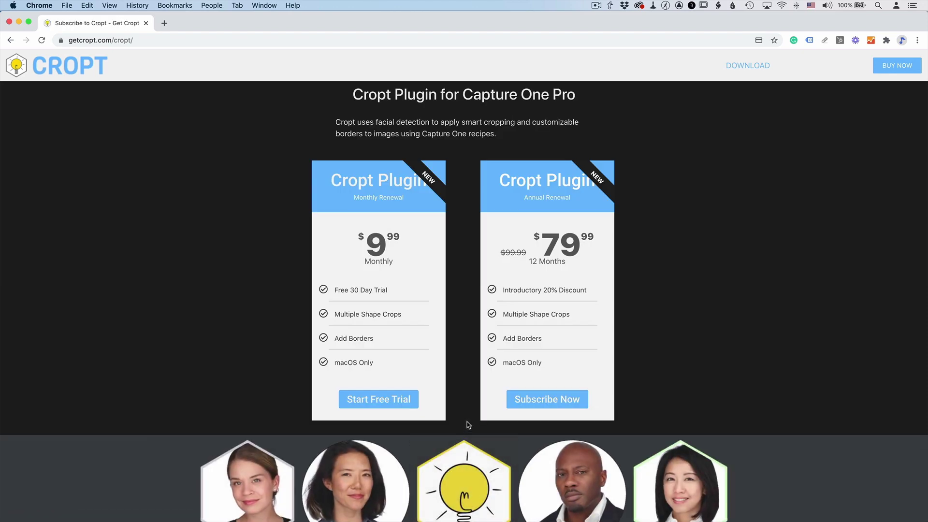
pyautogui.click(380, 397)
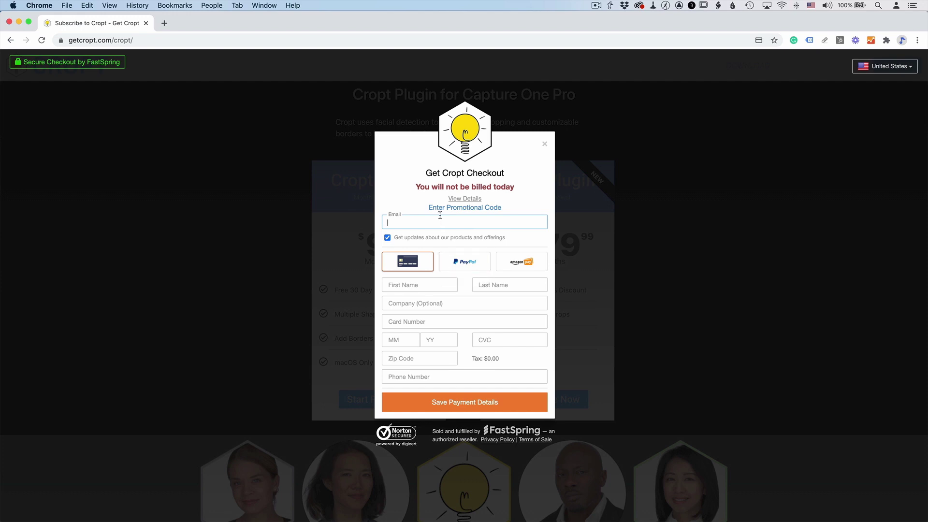
pyautogui.write('robert@')
pyautogui.press('Tab')
pyautogui.press('Tab')
pyautogui.press('Tab')
pyautogui.press('Tab')
# Step: Enter the card details, zip code and phone number, submit payment, and decline saving the card
pyautogui.write('4242424242424242')
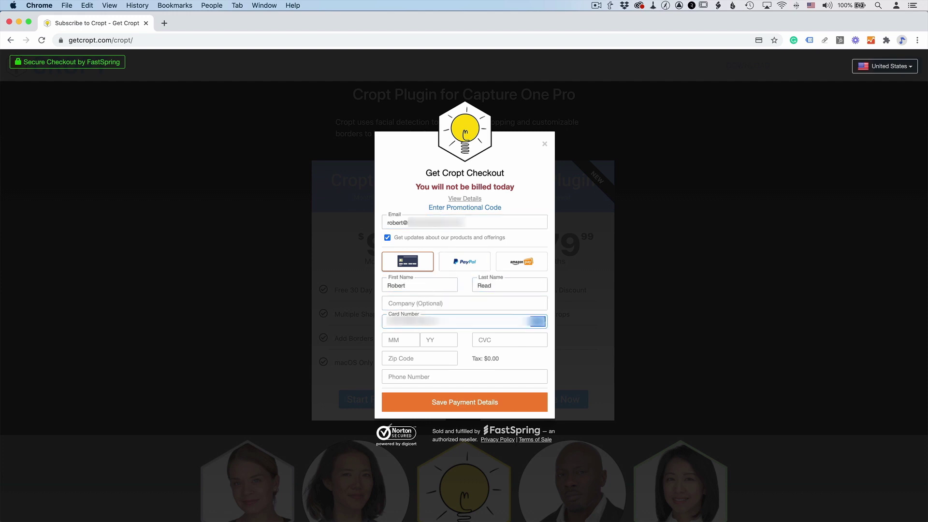
pyautogui.write('1225')
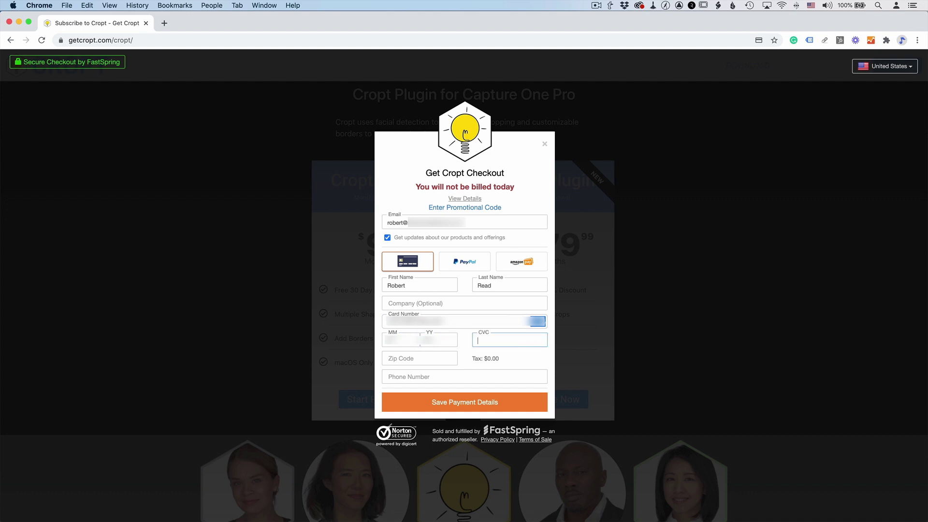
pyautogui.write('123')
pyautogui.press('Tab')
pyautogui.write('12345')
pyautogui.press('Tab')
pyautogui.write('5555555555')
pyautogui.press('Tab')
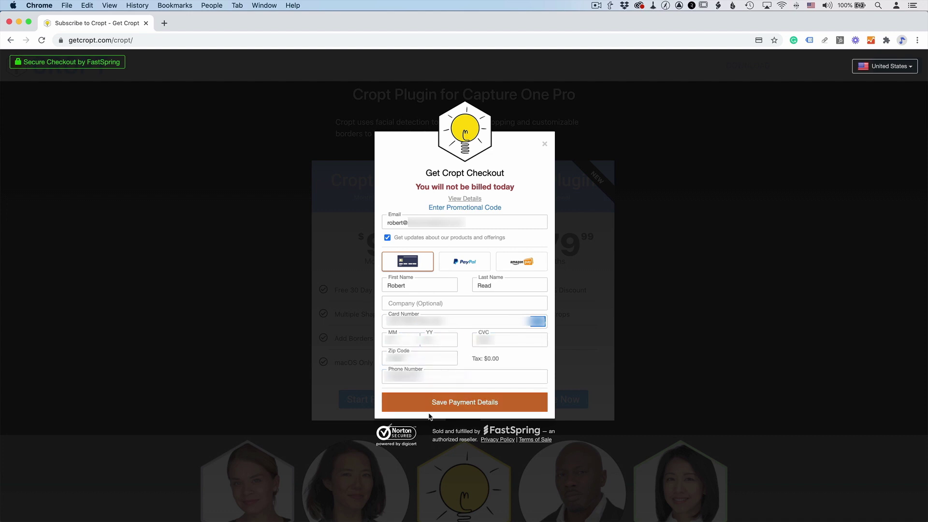
pyautogui.click(441, 401)
pyautogui.click(701, 100)
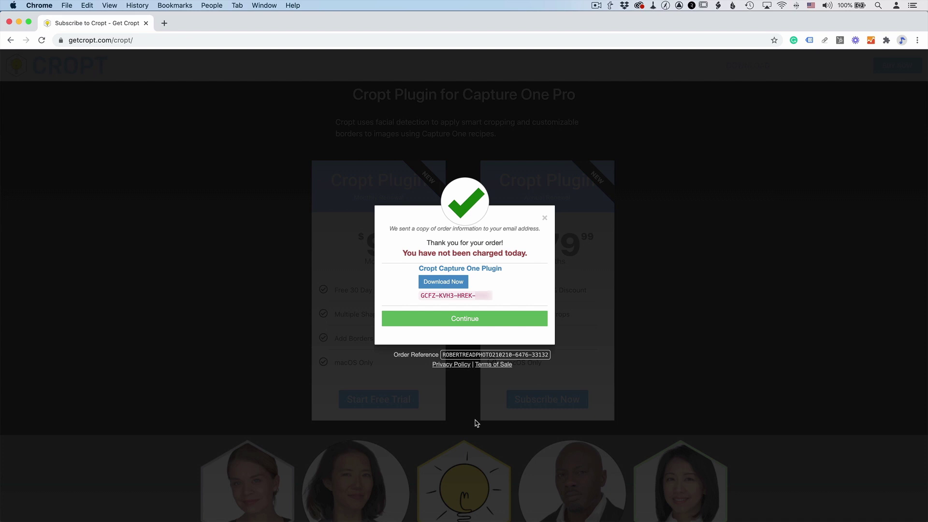
# Step: Download CroptPlugin_1.0.3.dmg, accept its license, and install CroptPlugin.coplugin into Capture One
pyautogui.click(446, 283)
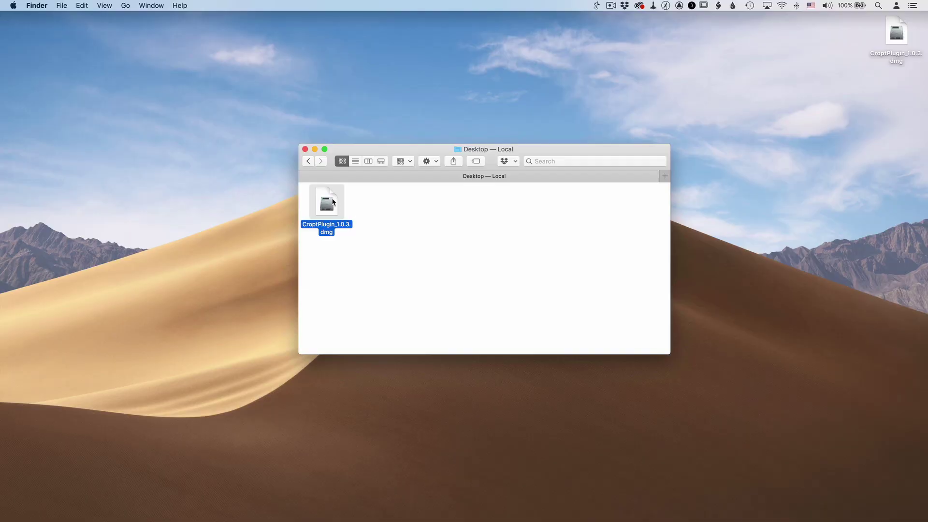
pyautogui.doubleClick(333, 202)
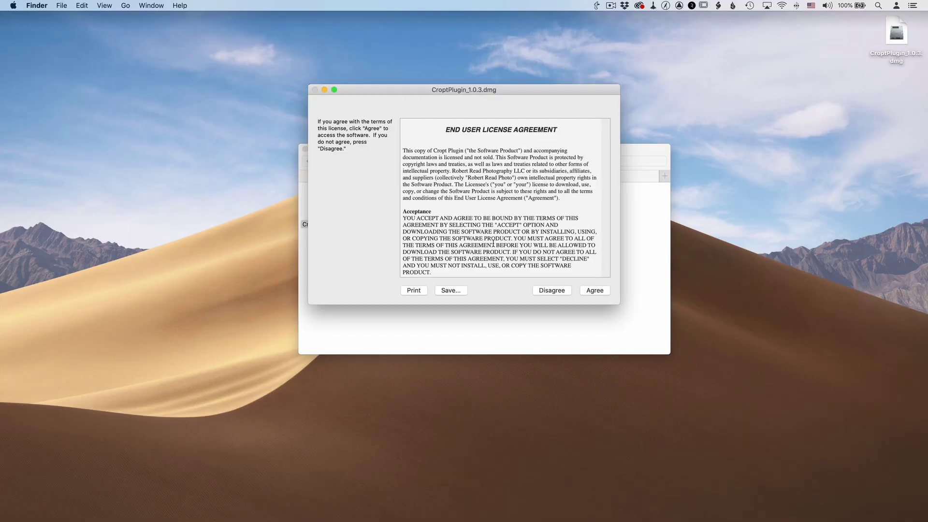
pyautogui.click(595, 290)
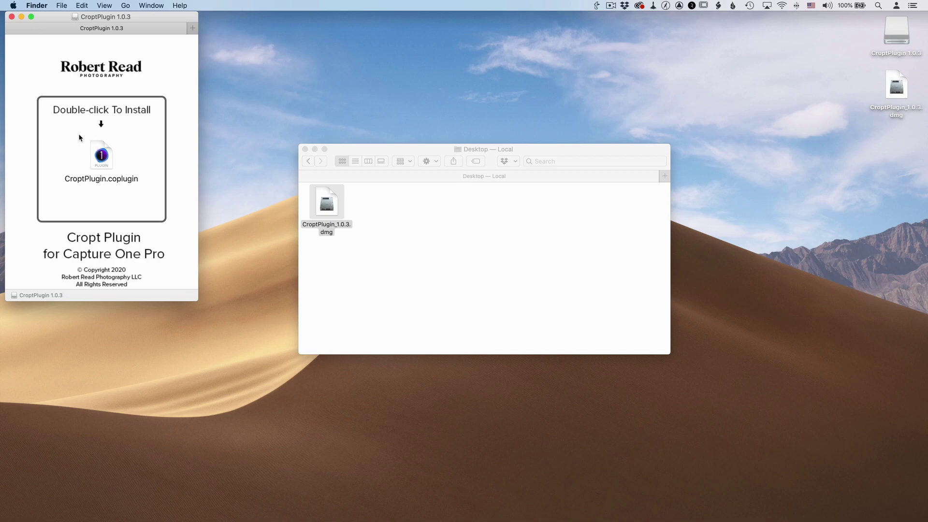
pyautogui.doubleClick(114, 160)
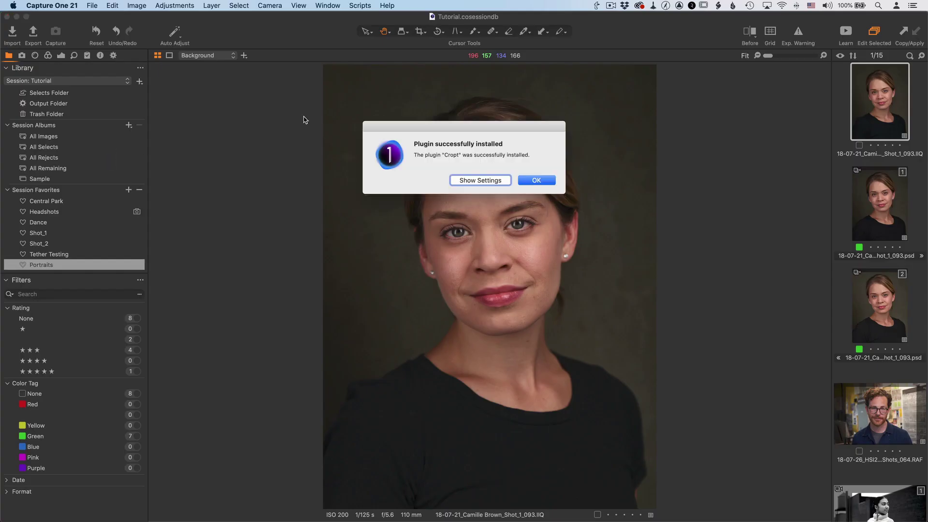
# Step: Show the Cropt entry in the Plugins preferences with its License Key field ready
pyautogui.click(481, 180)
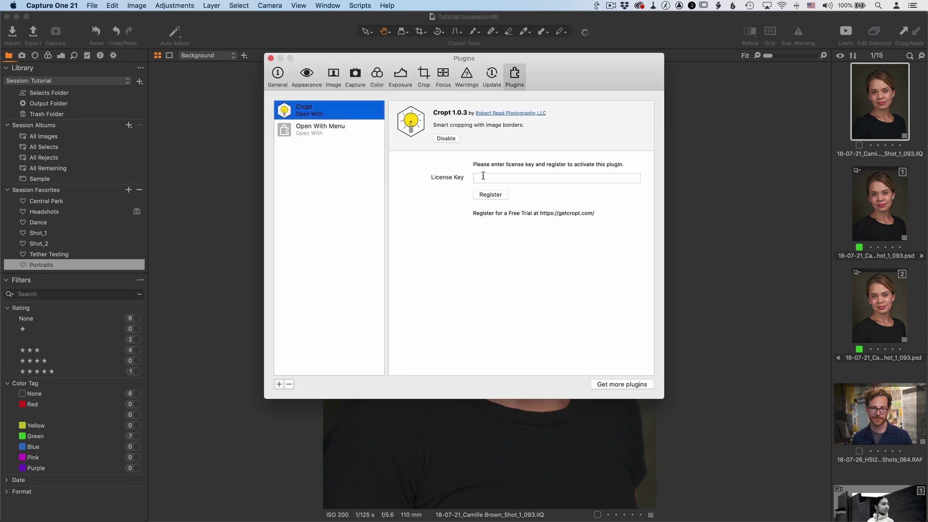
pyautogui.click(483, 177)
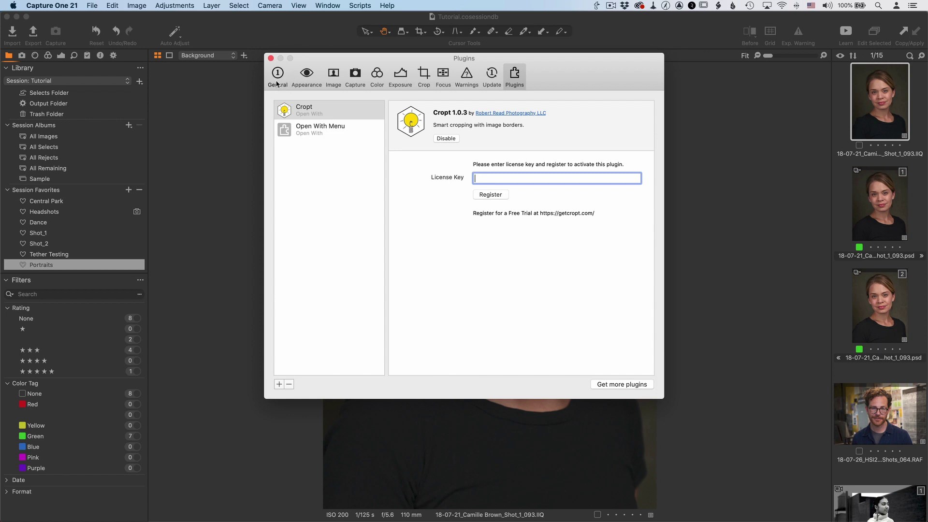
pyautogui.click(279, 83)
pyautogui.click(301, 81)
pyautogui.click(513, 81)
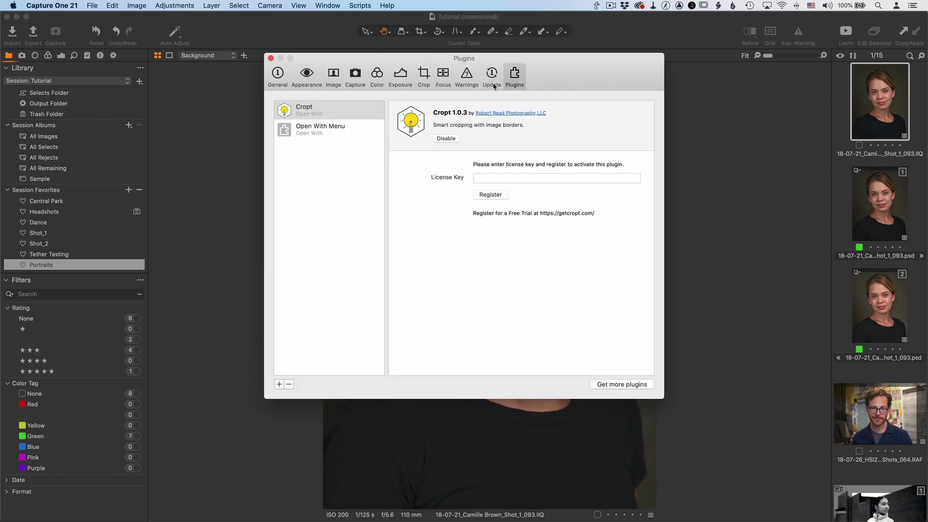
pyautogui.click(302, 110)
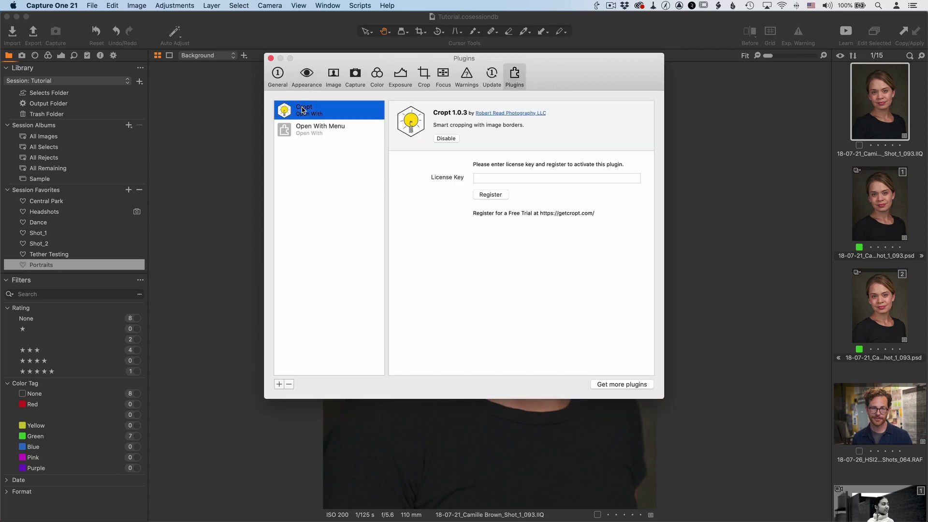
# Step: Paste the license key into Cropt's License Key field and register the plugin
pyautogui.click(501, 178)
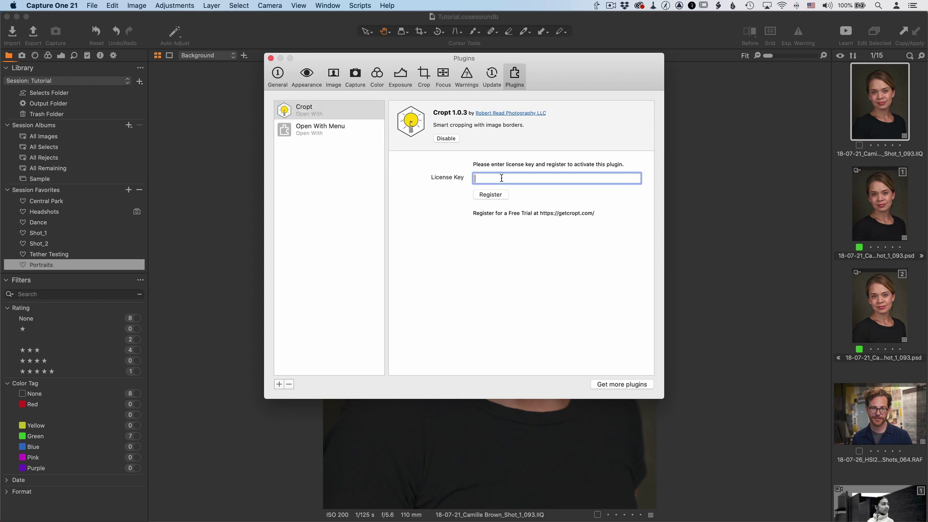
pyautogui.press('super+v')
pyautogui.click(497, 199)
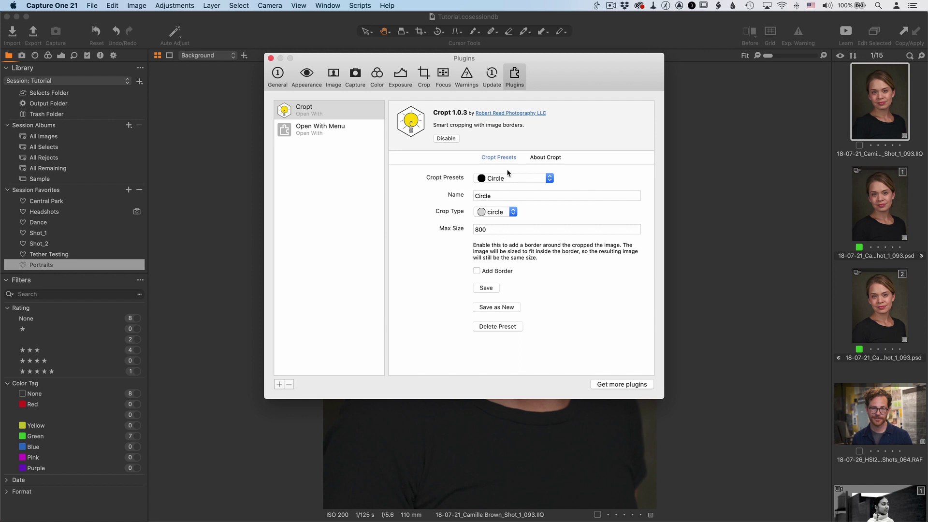
# Step: View the About Cropt details, which list the available 1.1 update
pyautogui.click(542, 159)
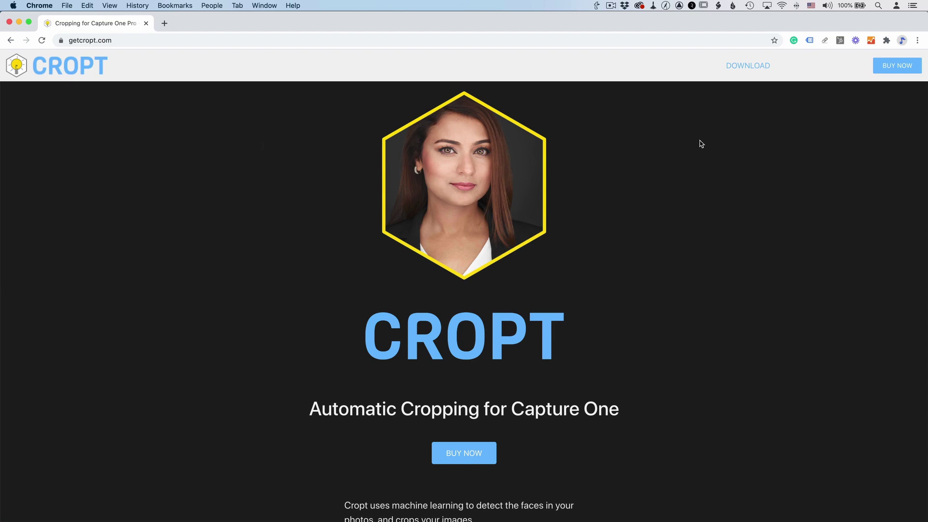
# Step: Download CroptPlugin_1.1.dmg from the getcropt.com download page
pyautogui.click(743, 72)
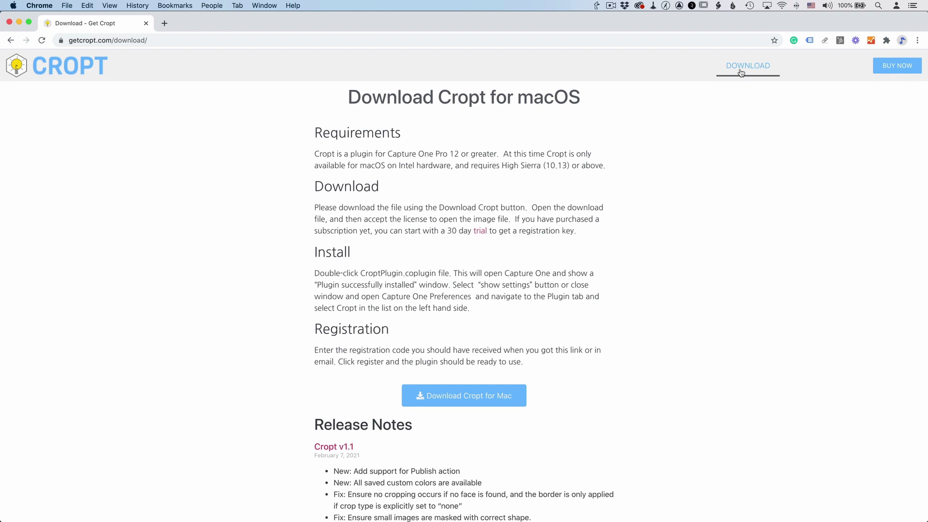
pyautogui.click(441, 402)
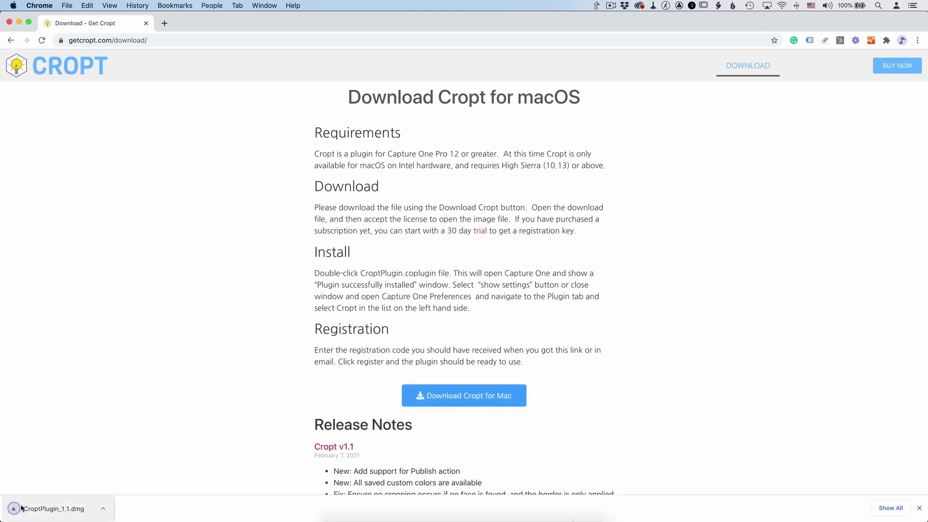
# Step: Open CroptPlugin_1.1.dmg, agree to its license, and launch the CroptPlugin.coplugin install
pyautogui.click(22, 508)
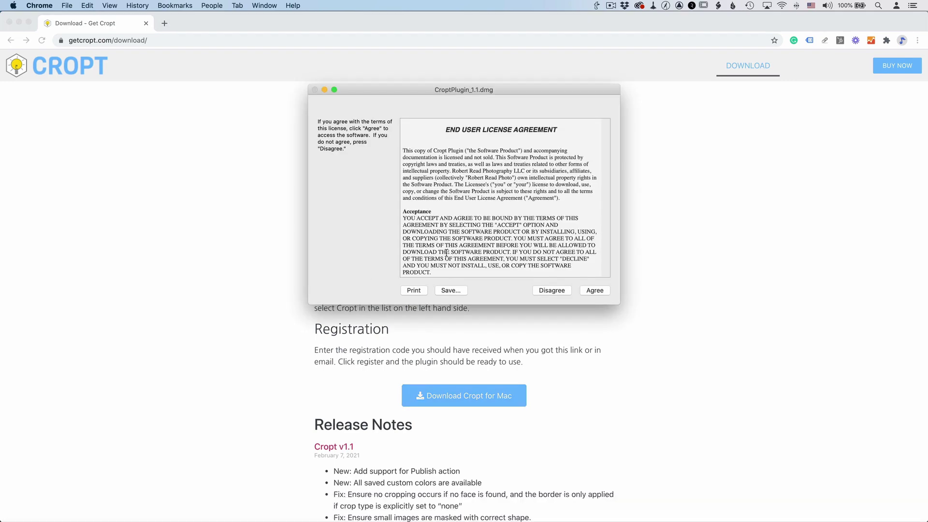
pyautogui.click(595, 291)
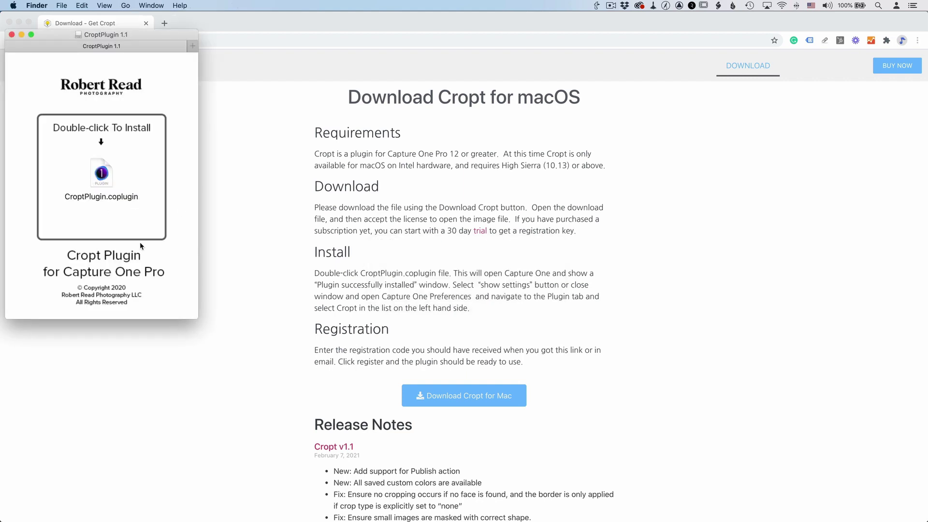
pyautogui.doubleClick(103, 174)
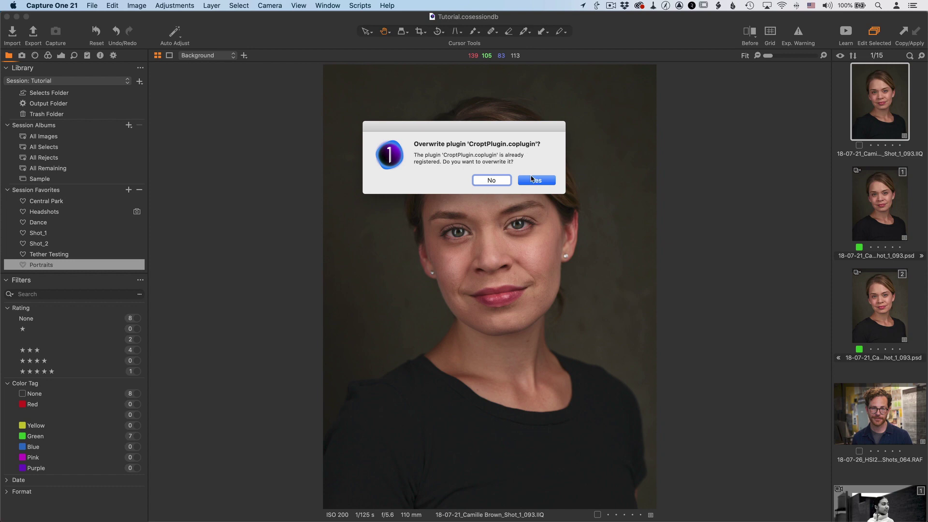
# Step: Confirm overwriting the existing Cropt plugin with the updated version
pyautogui.click(535, 180)
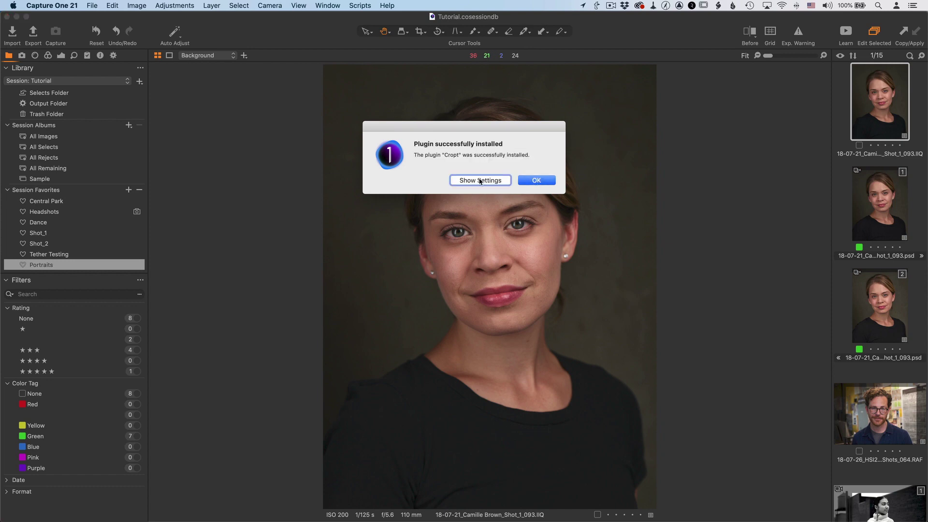
# Step: Go from the install confirmation to Cropt's settings in the Plugins preferences
pyautogui.click(476, 181)
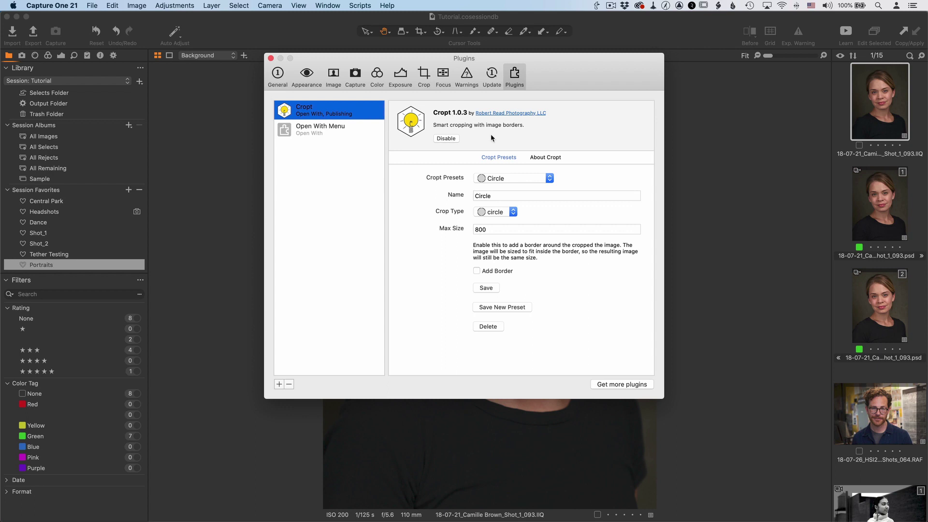
pyautogui.click(545, 158)
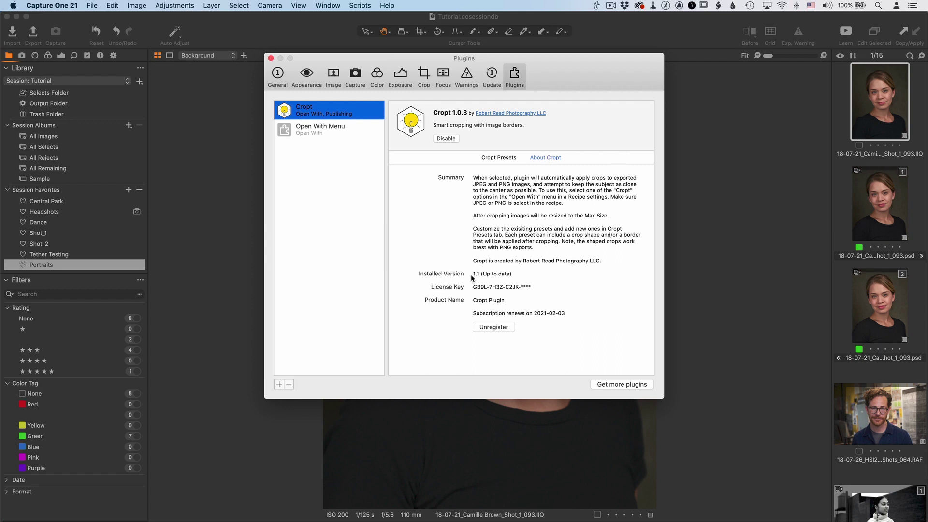
pyautogui.click(501, 158)
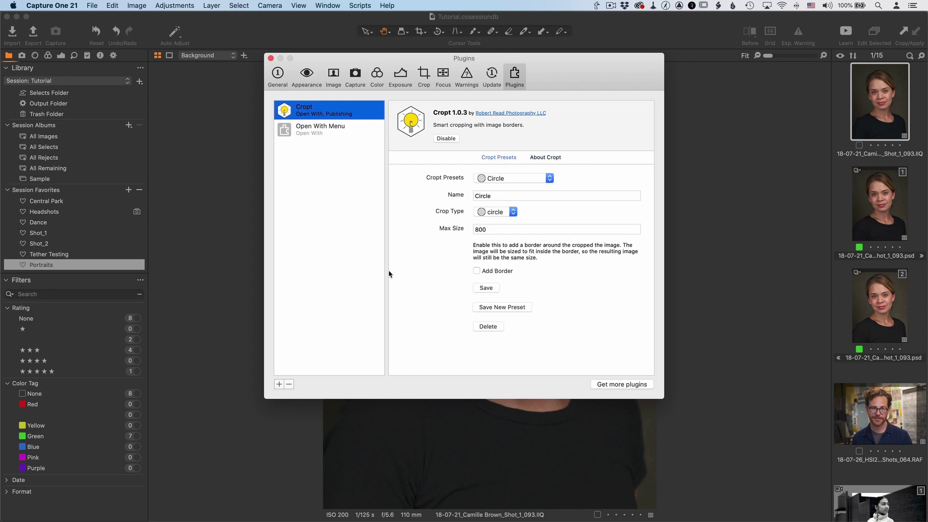